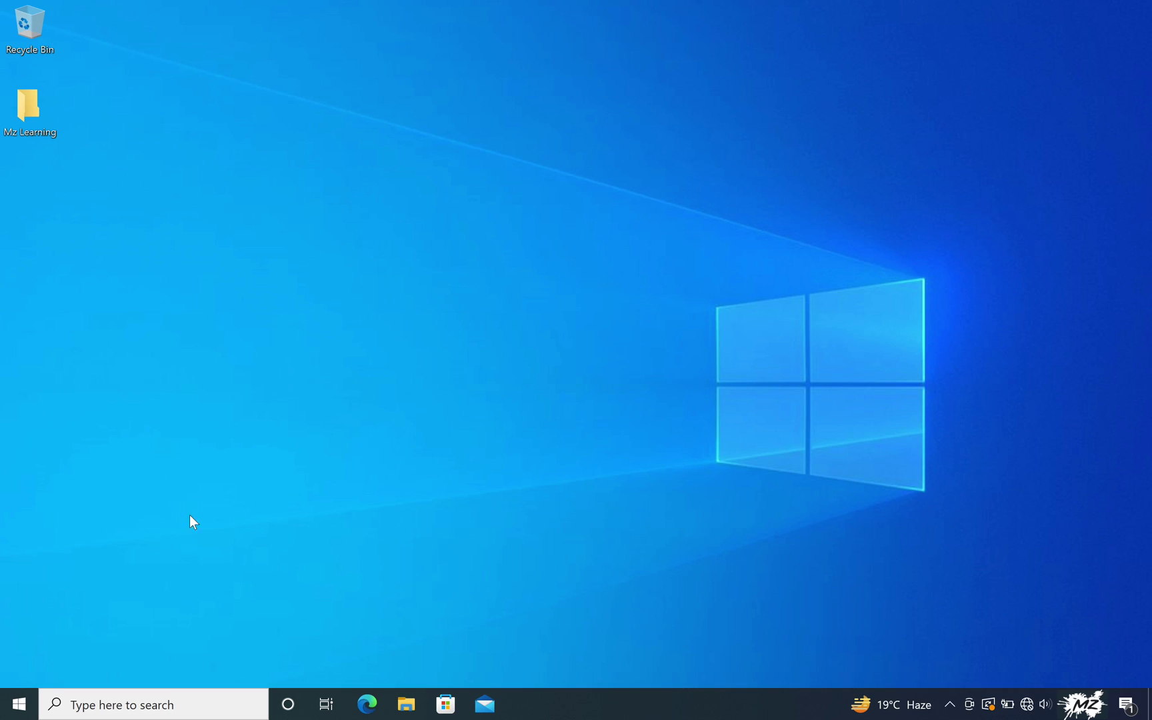
Bring up the Start menu to restart the Mac out of Windows
left_click(20, 705)
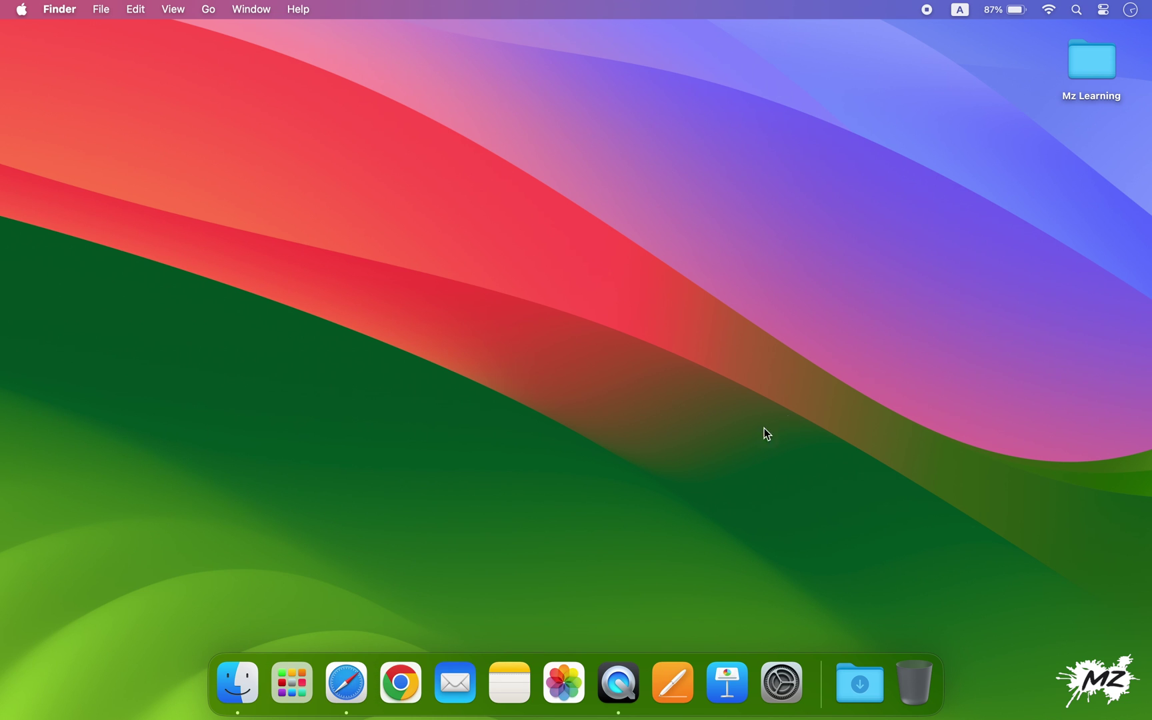
Download the 64-bit Windows 10 English ISO from Microsoft's download page
left_click(356, 680)
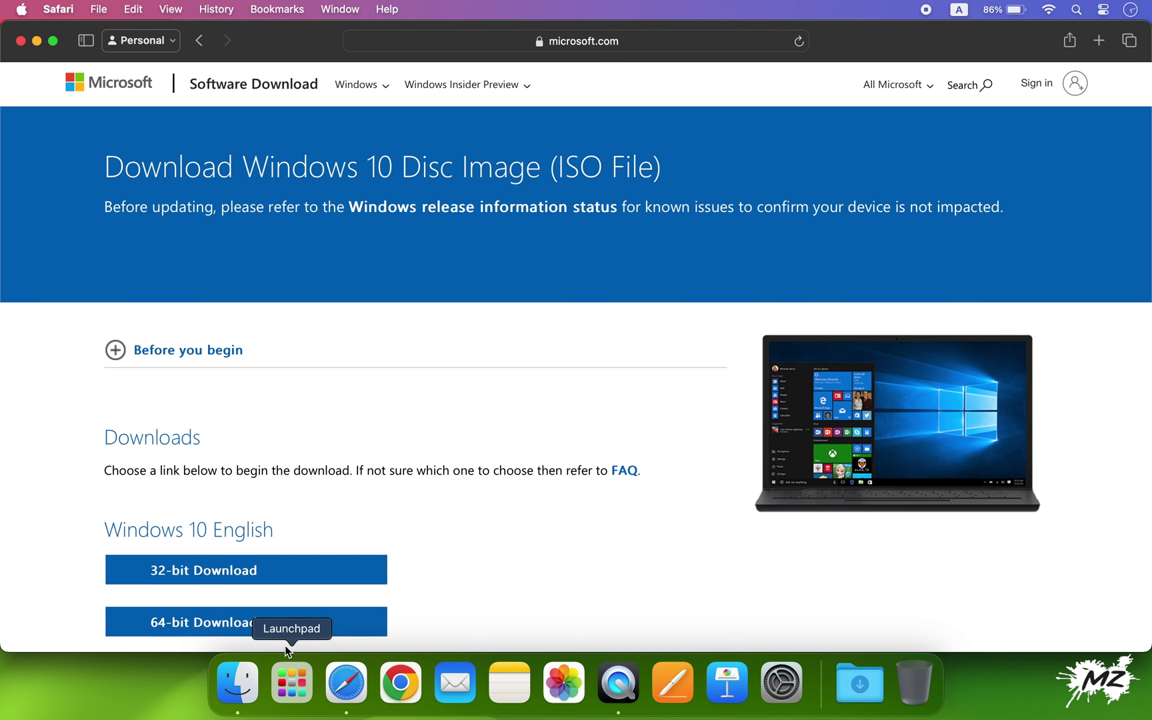
left_click(207, 621)
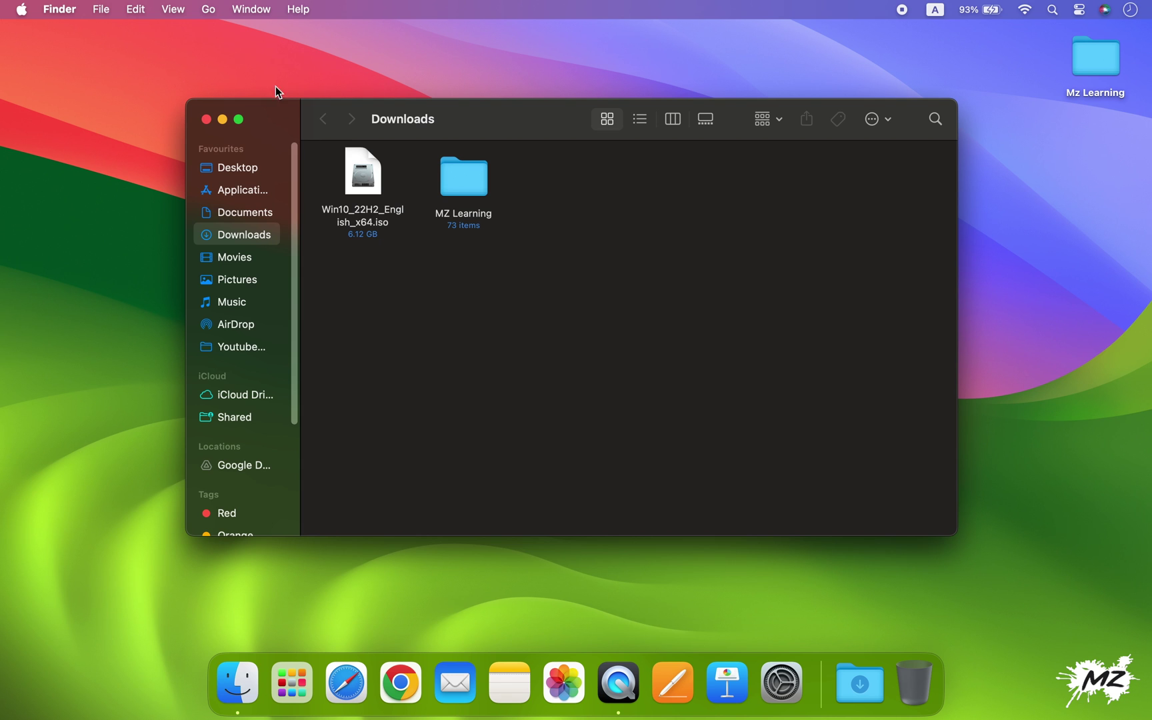
Go to the Utilities folder and launch Boot Camp Assistant
left_click(219, 13)
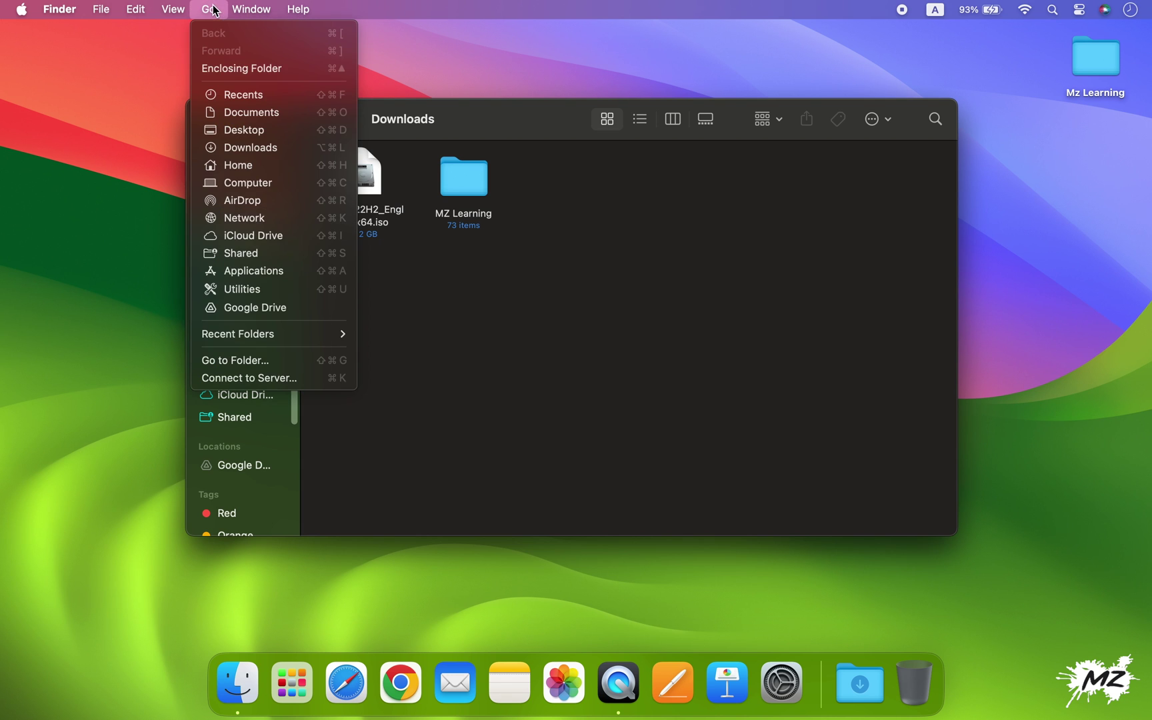
left_click(248, 289)
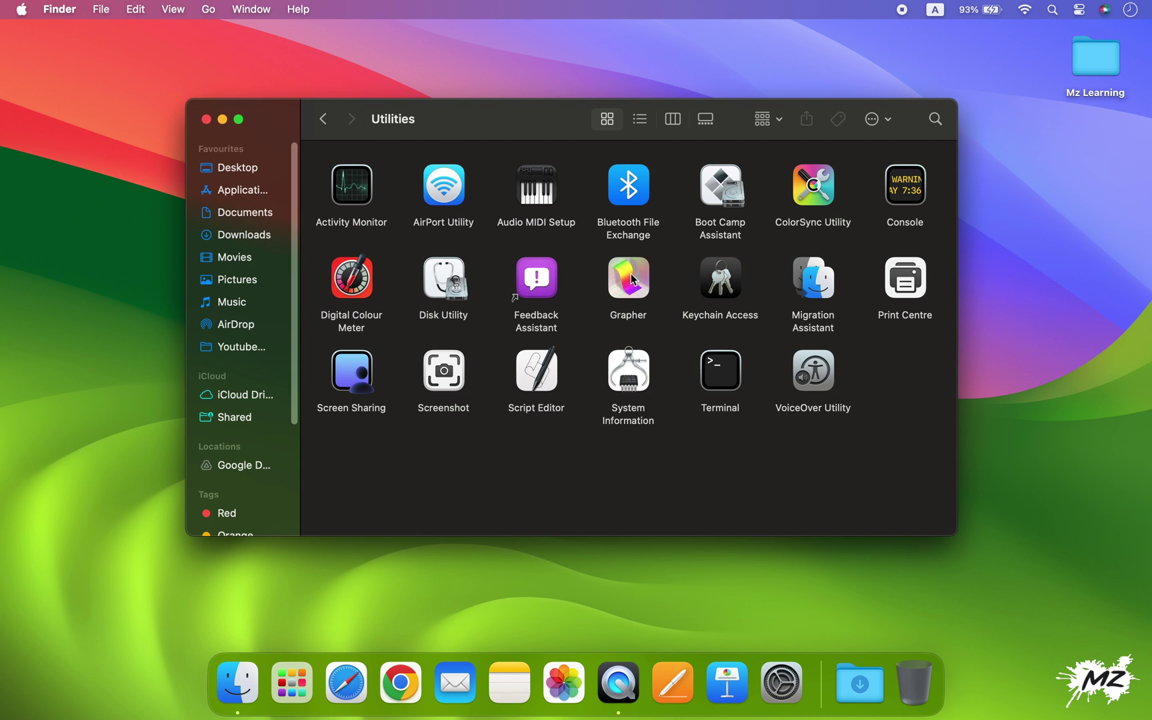
double_click(710, 193)
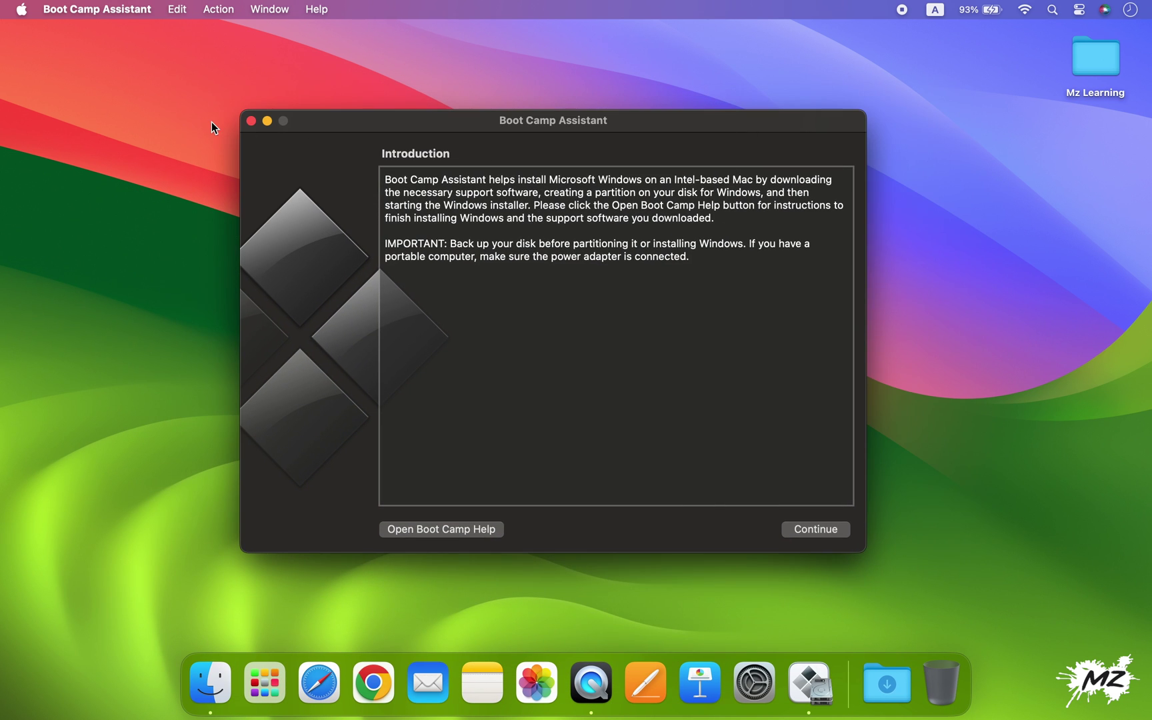
Choose Win10_22H2_English_x64.iso, set the Windows partition size and start installing
left_click(818, 530)
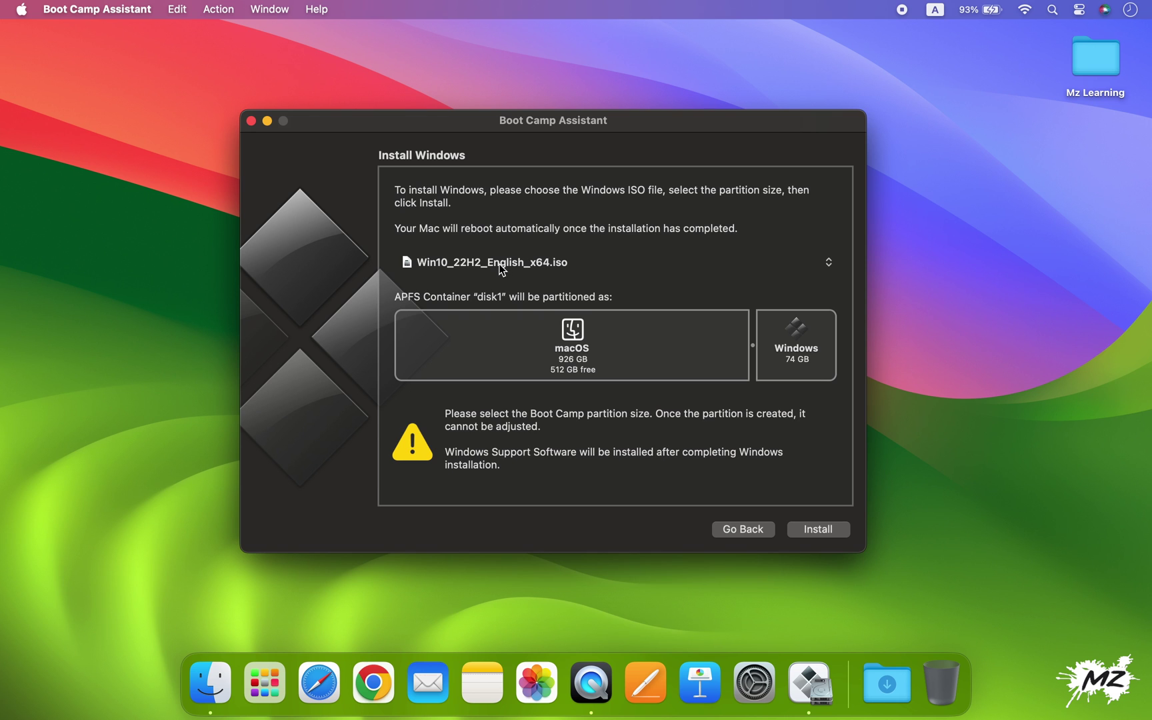
left_click(499, 267)
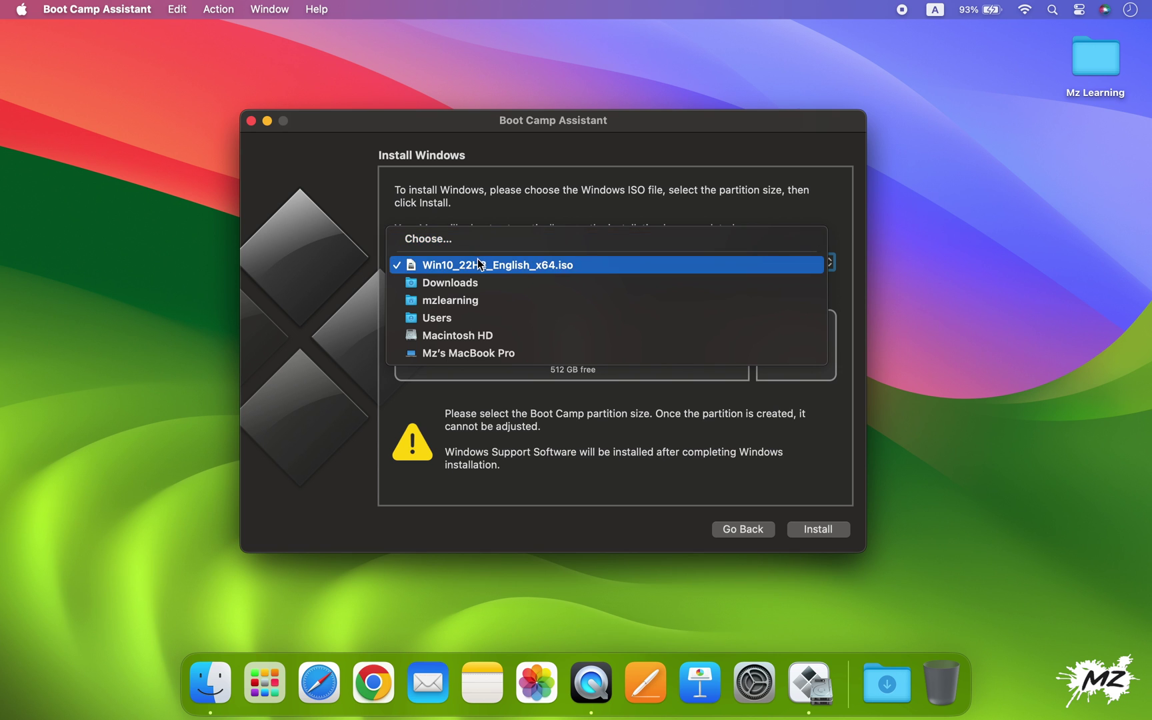
left_click(480, 266)
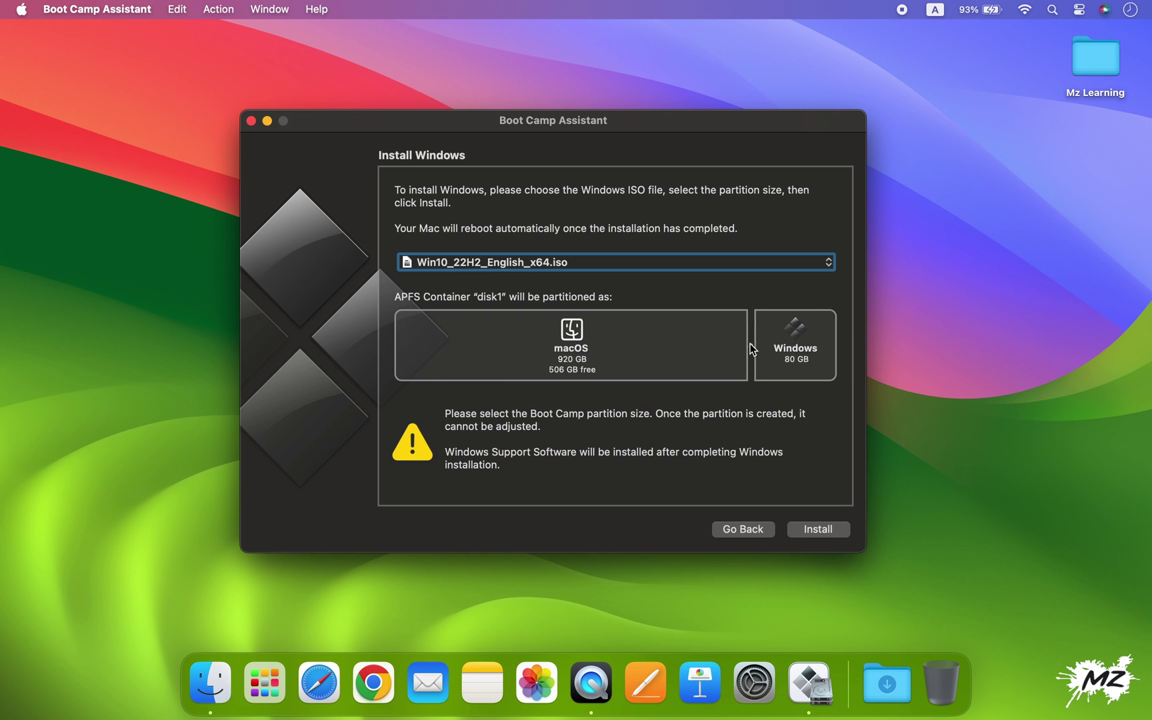
mouse_move(752, 349)
left_mouse_down()
mouse_move(637, 353)
mouse_move(754, 351)
left_mouse_up()
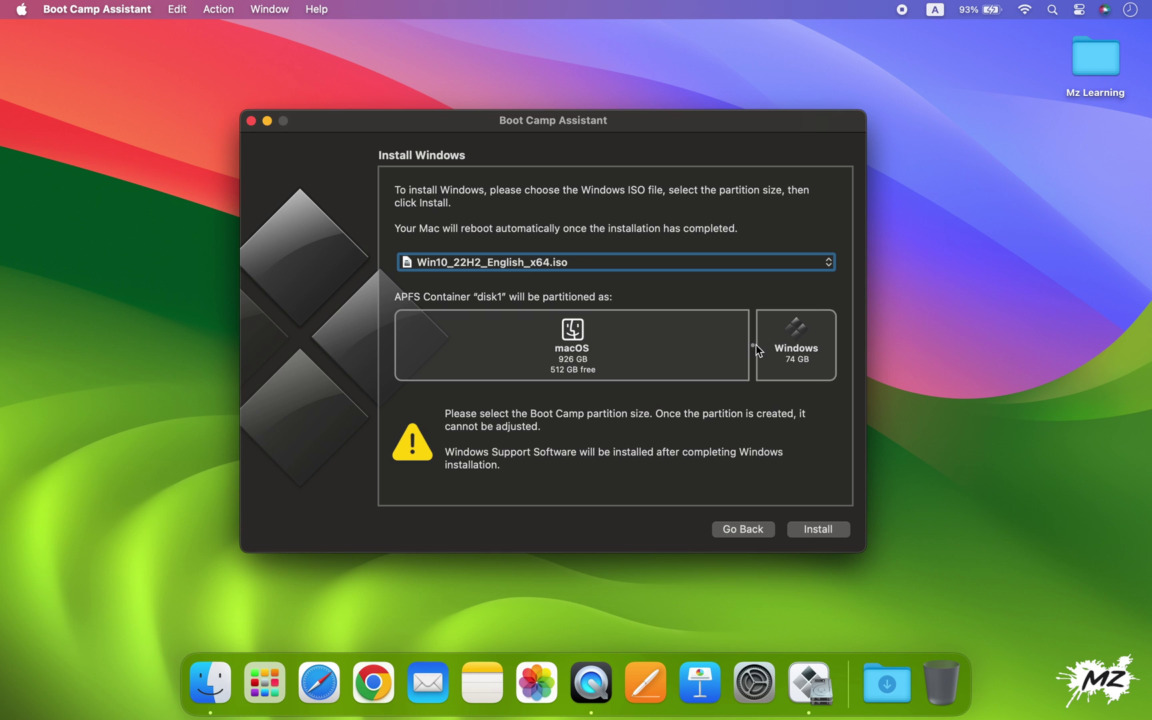
left_click(816, 529)
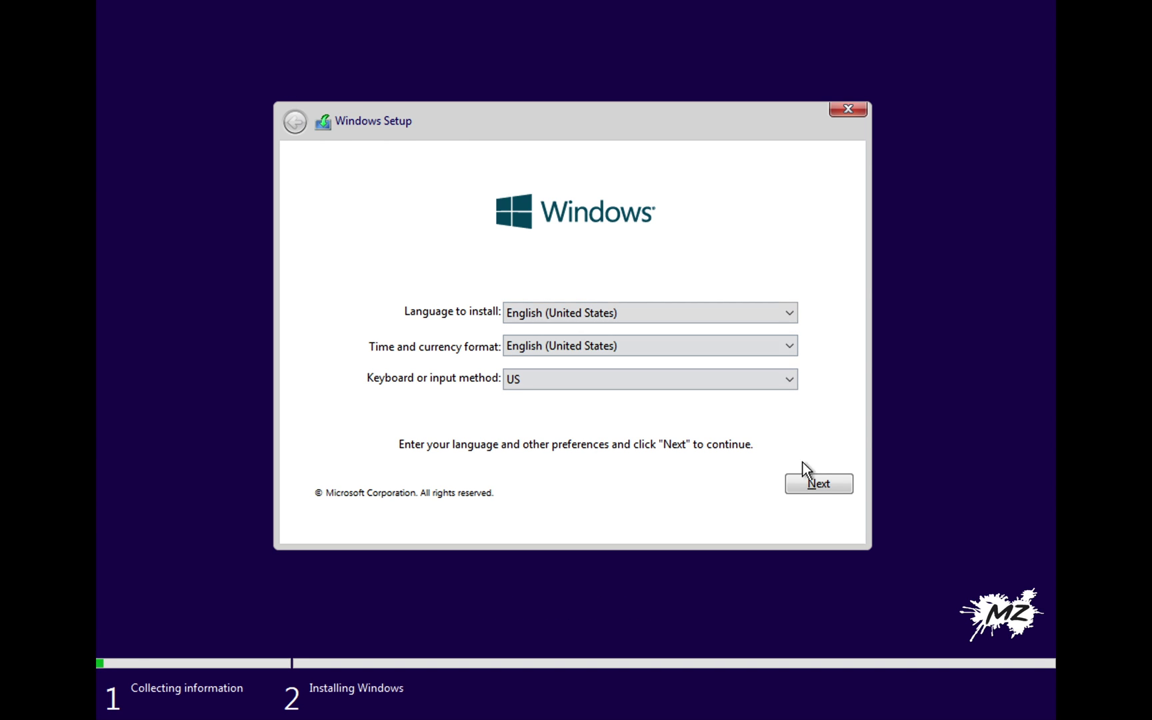
Install Windows 10 Pro without a product key, accepting the licence terms
left_click(811, 482)
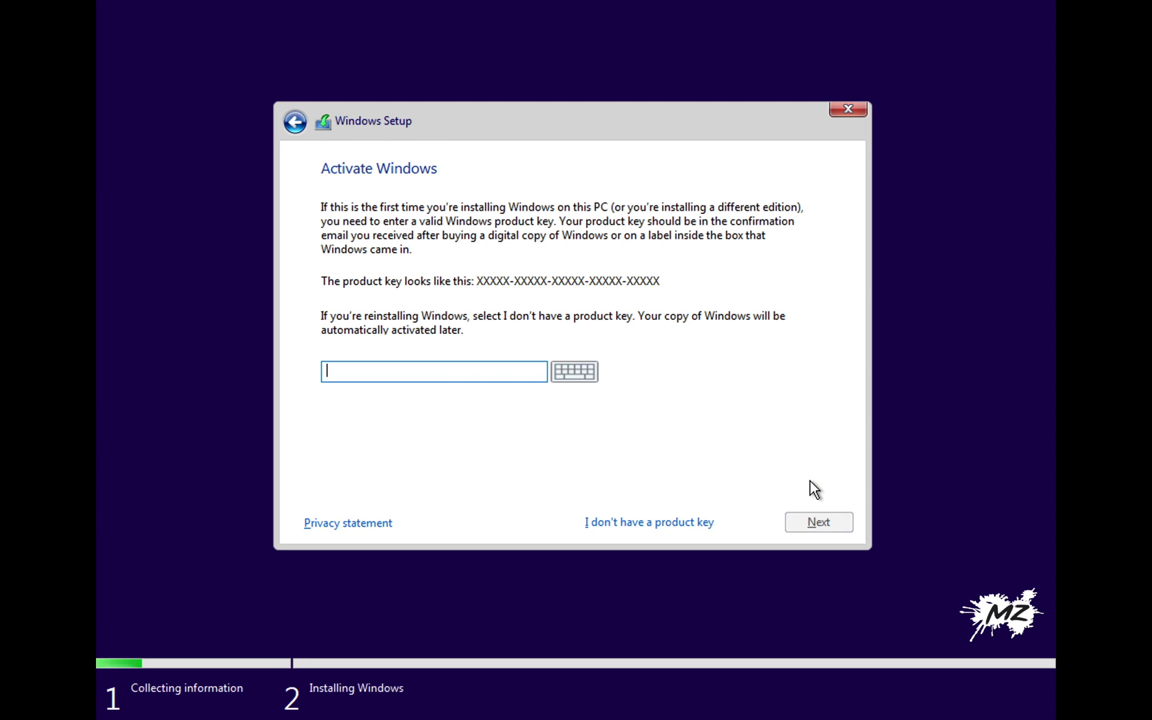
left_click(667, 524)
left_click(399, 322)
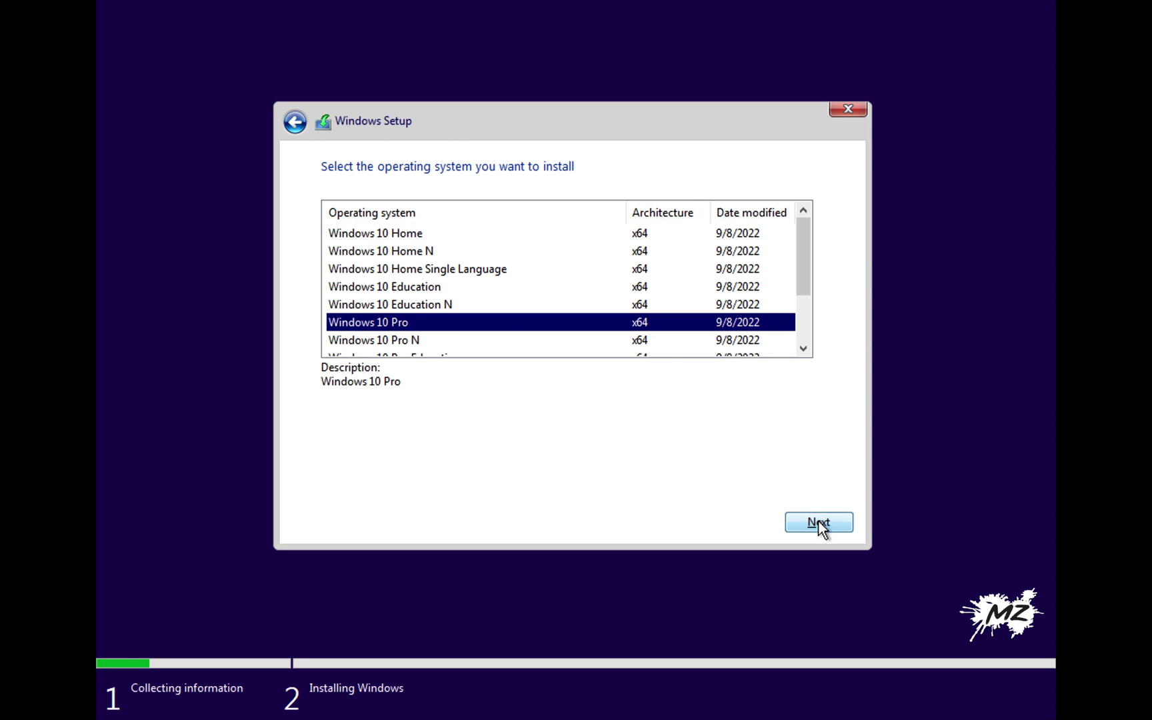
left_click(817, 524)
left_click(427, 478)
left_click(812, 519)
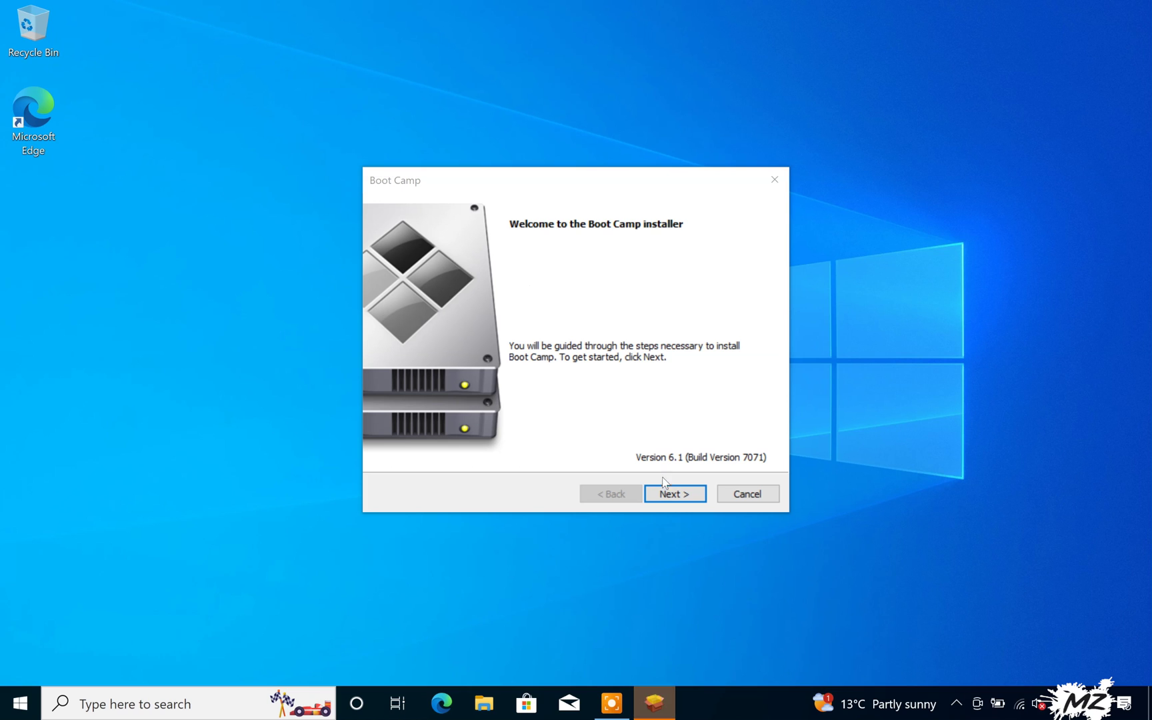
Accept the Apple licence and install the Boot Camp support software
left_click(671, 495)
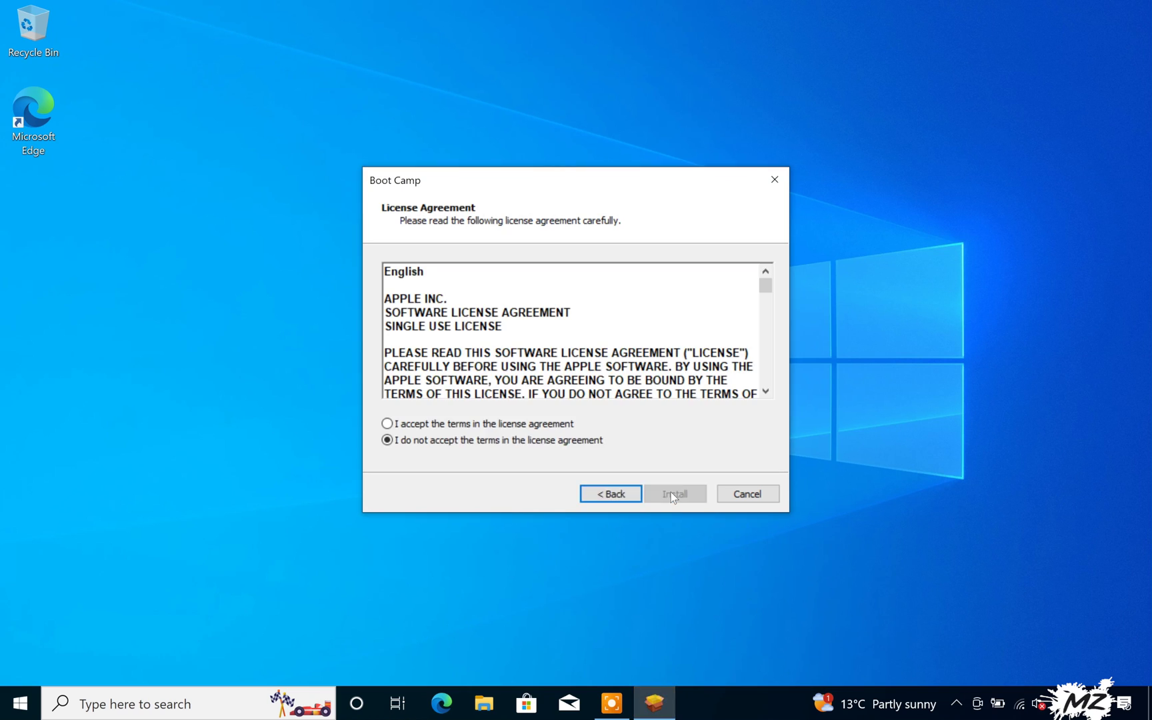
left_click(538, 424)
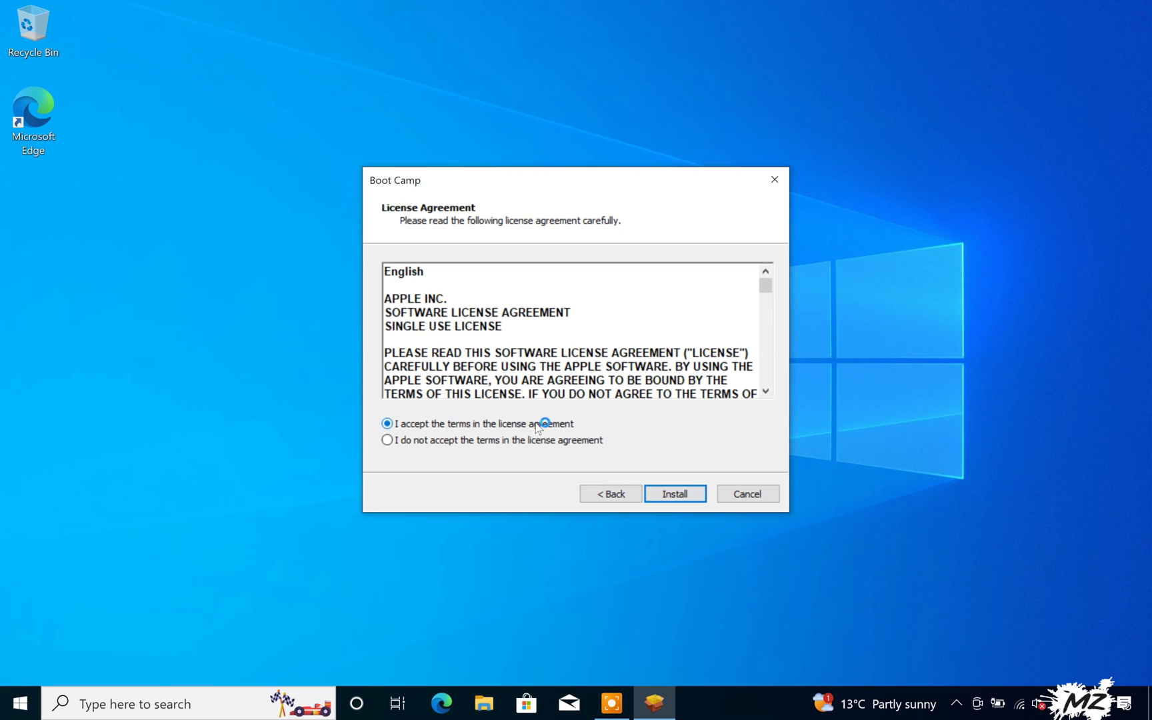
left_click(673, 495)
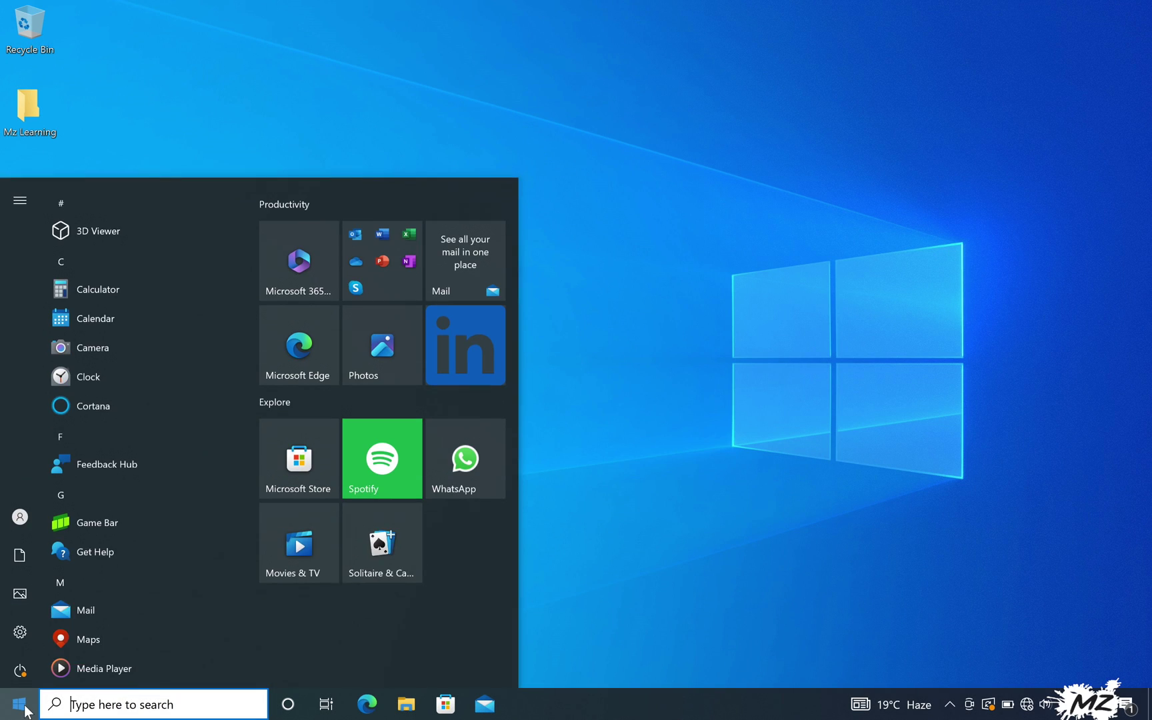
Set the night-sky tent picture as the desktop wallpaper in Personalization
left_click(18, 623)
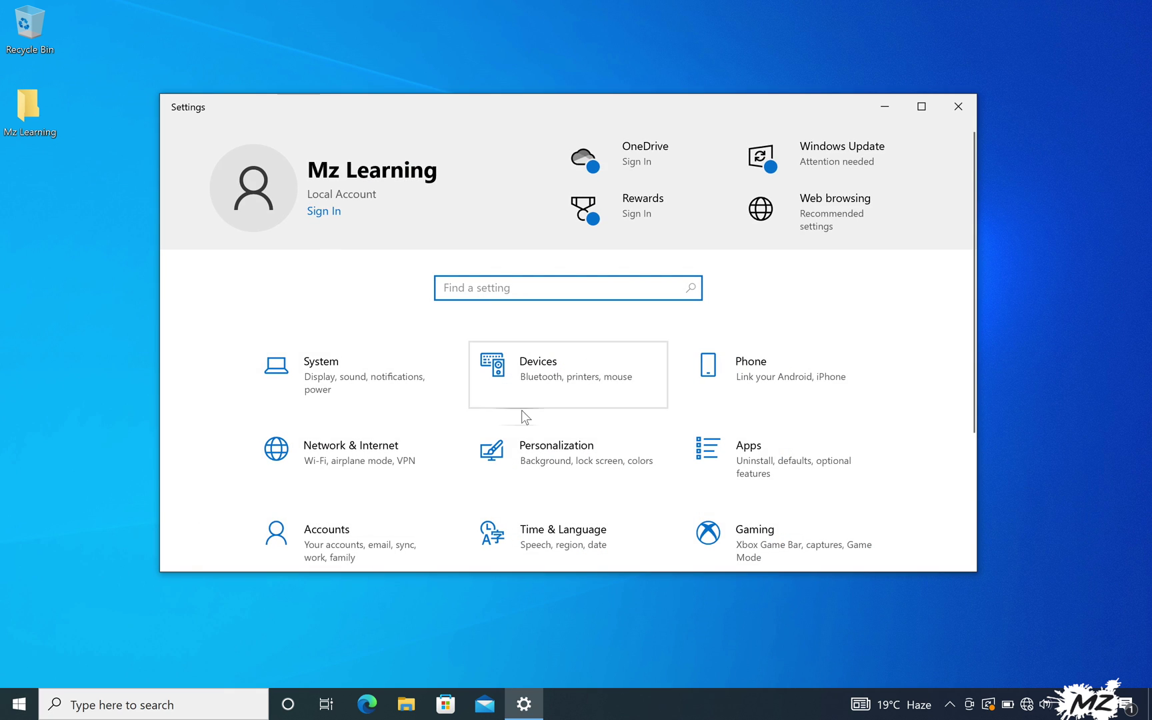
left_click(526, 444)
left_click(521, 489)
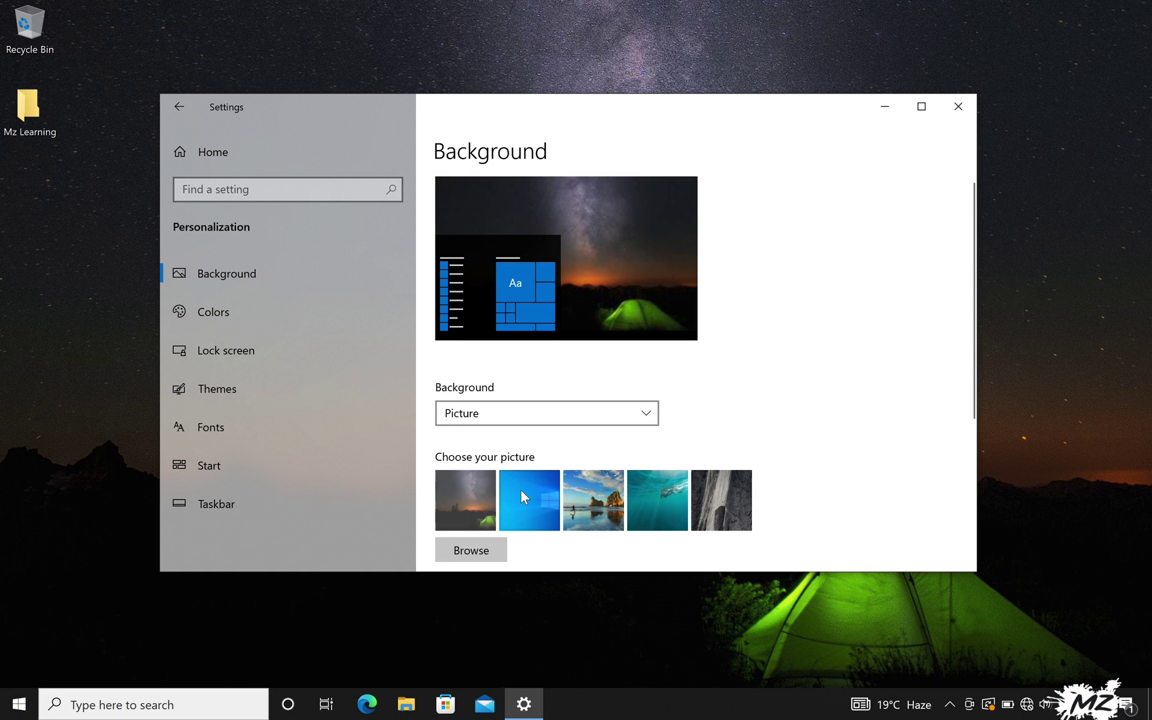
Set the airplane picture as the lock screen background, then close Settings
left_click(270, 367)
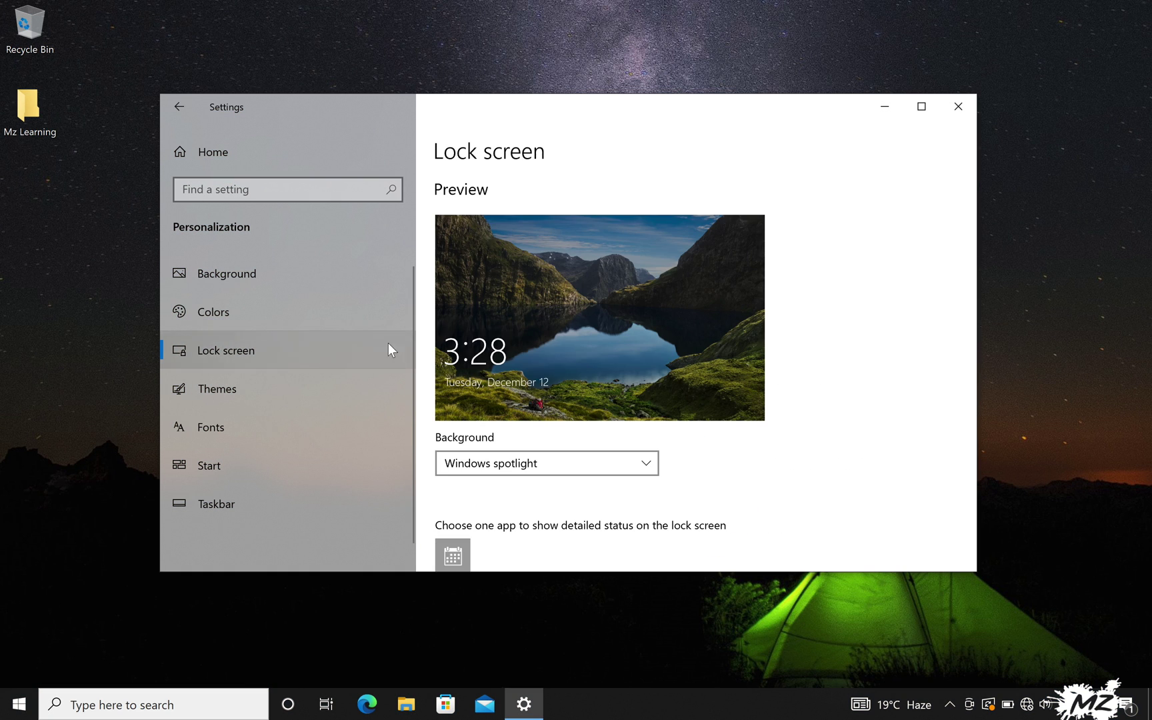
left_click(549, 460)
left_click(550, 486)
left_click(531, 548)
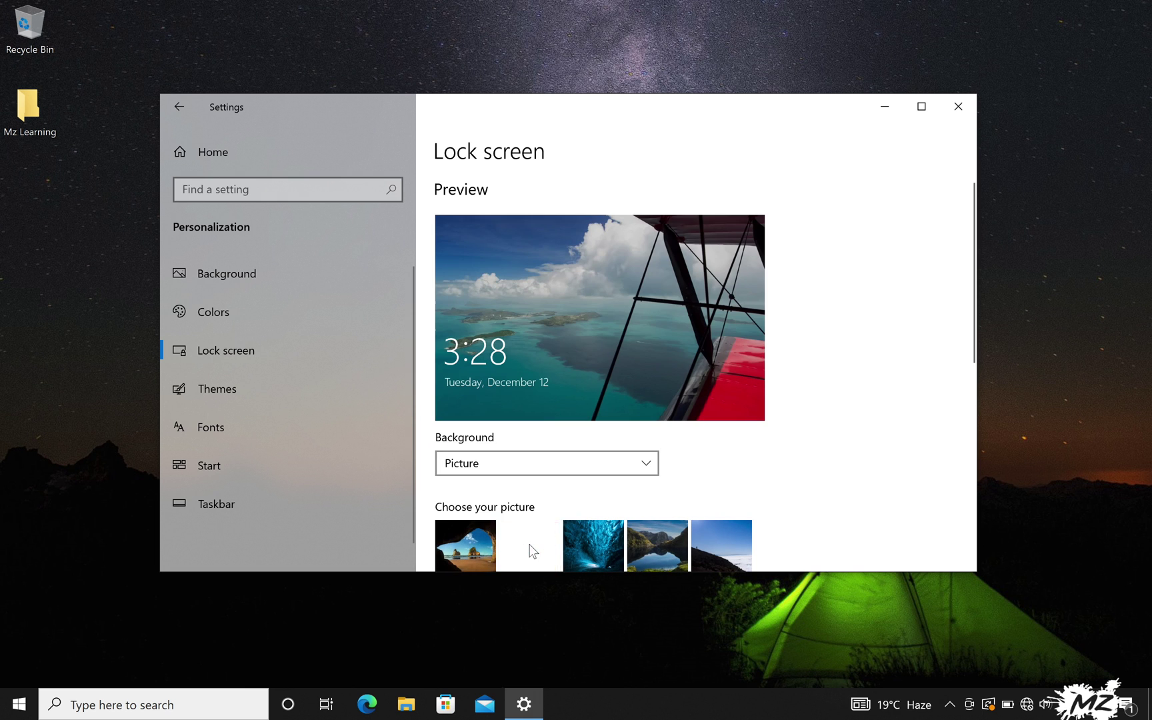
left_click(958, 107)
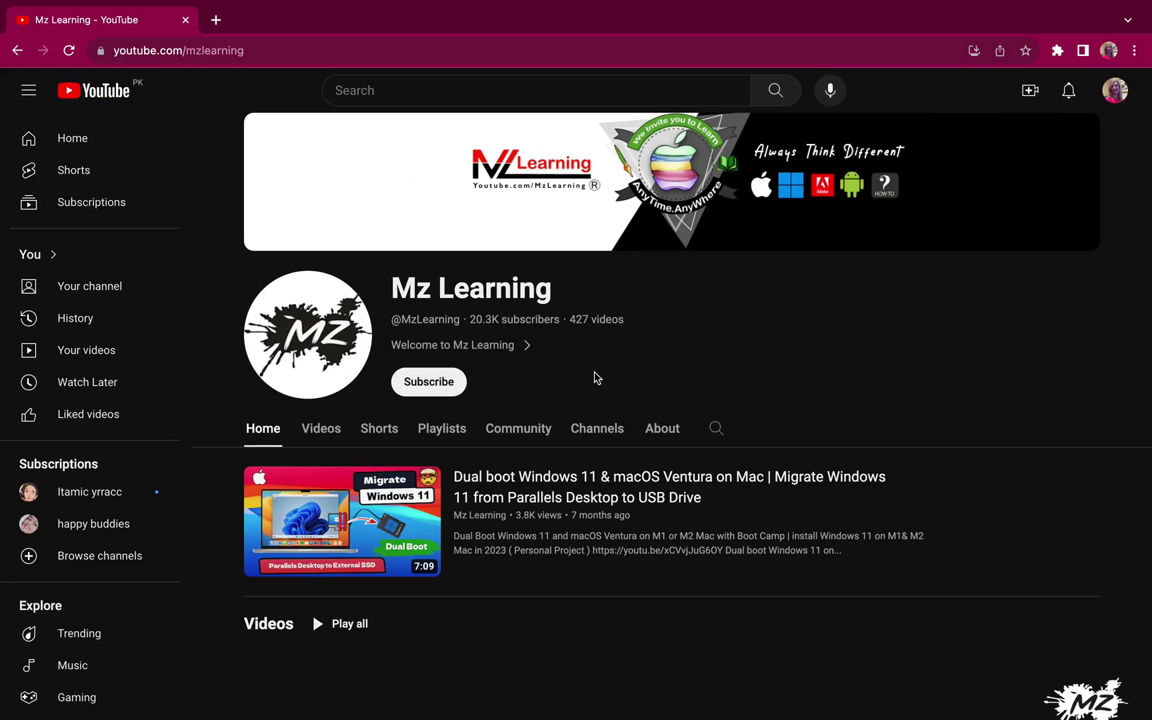
Subscribe to the Mz Learning channel with all notifications turned on
left_click(438, 394)
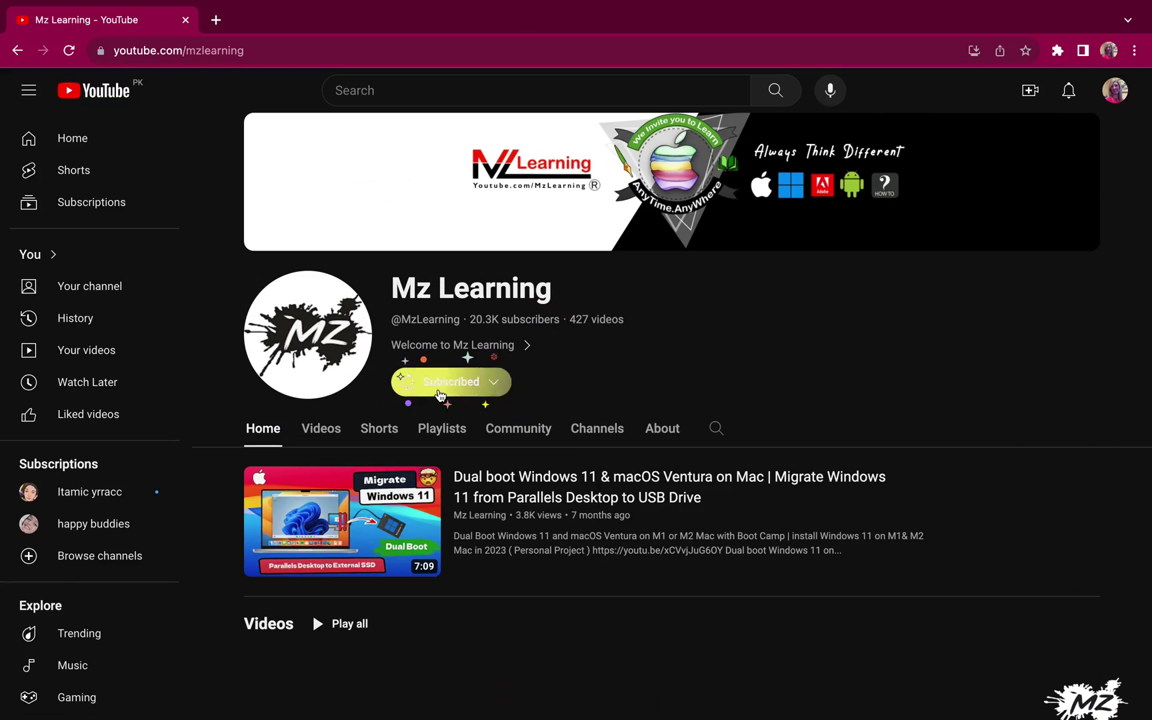
left_click(438, 393)
left_click(417, 417)
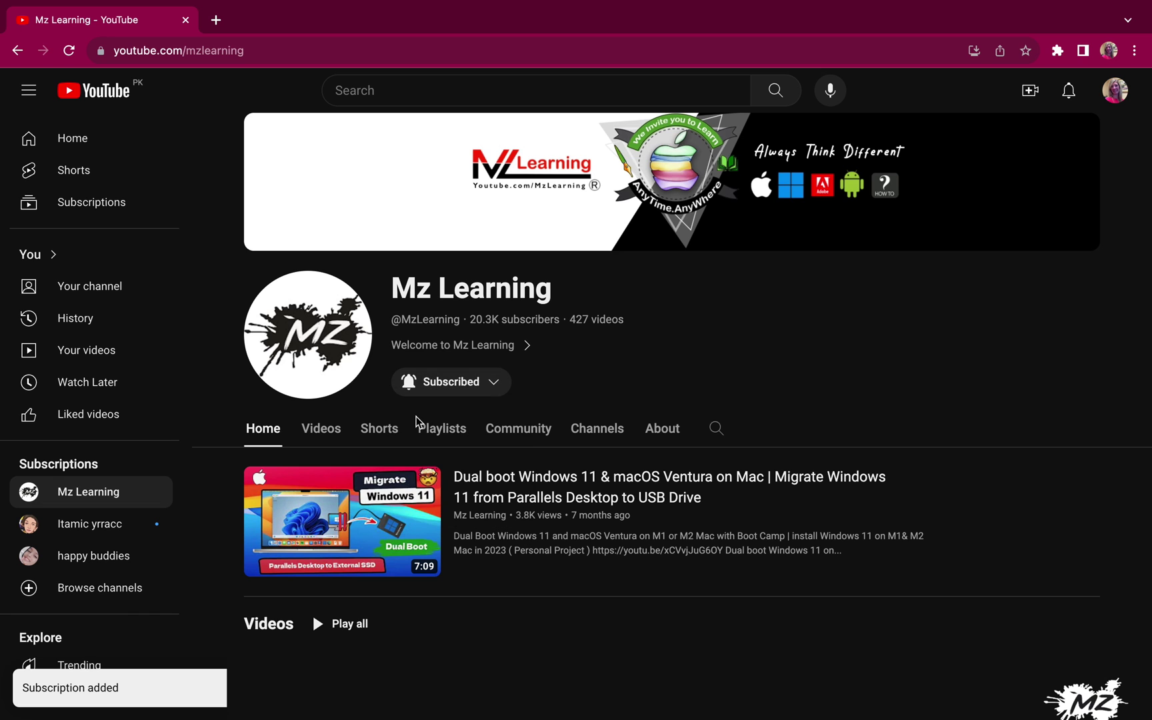